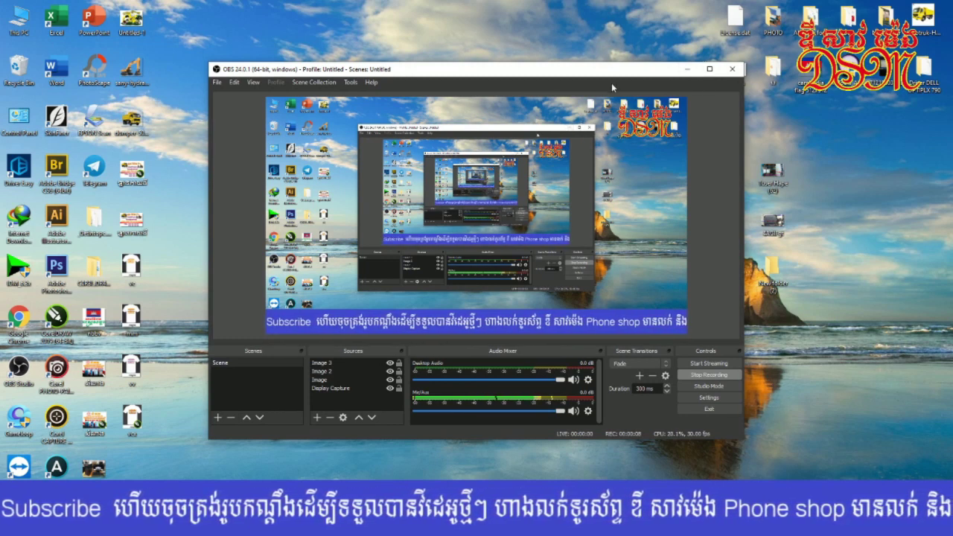
Step: Open the portrait photo J.Love.She.jpg in Photoshop
left_click(687, 69)
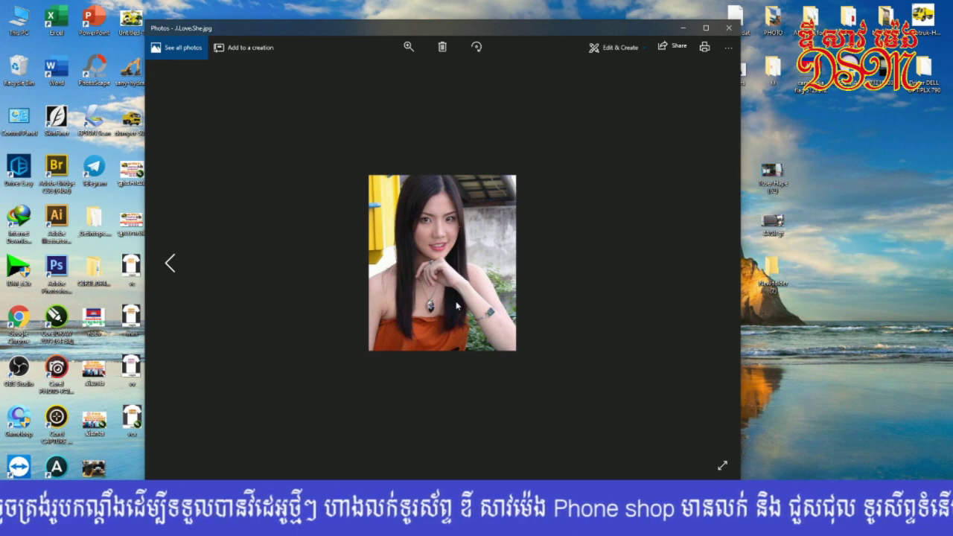
left_click(728, 27)
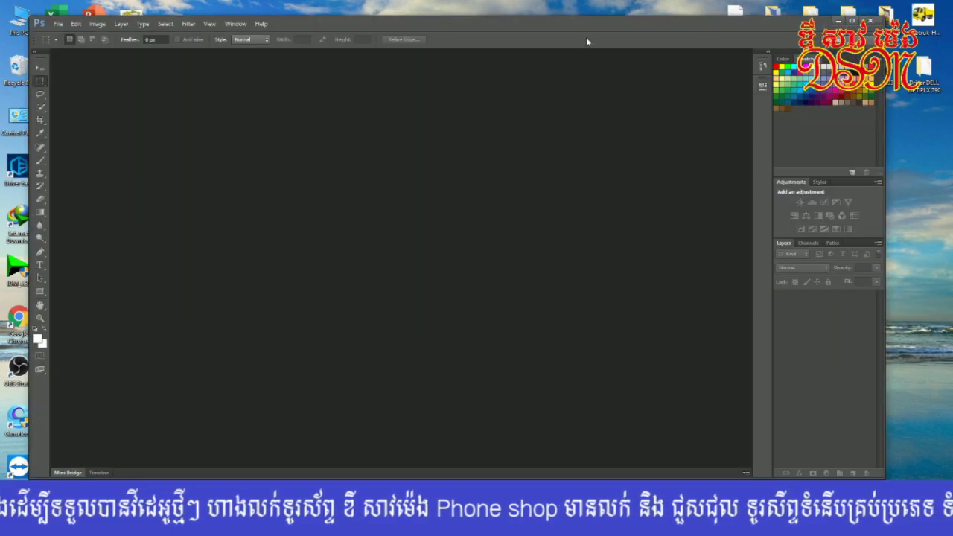
left_click_drag(564, 26, 510, 300)
left_click_drag(505, 239, 566, 32)
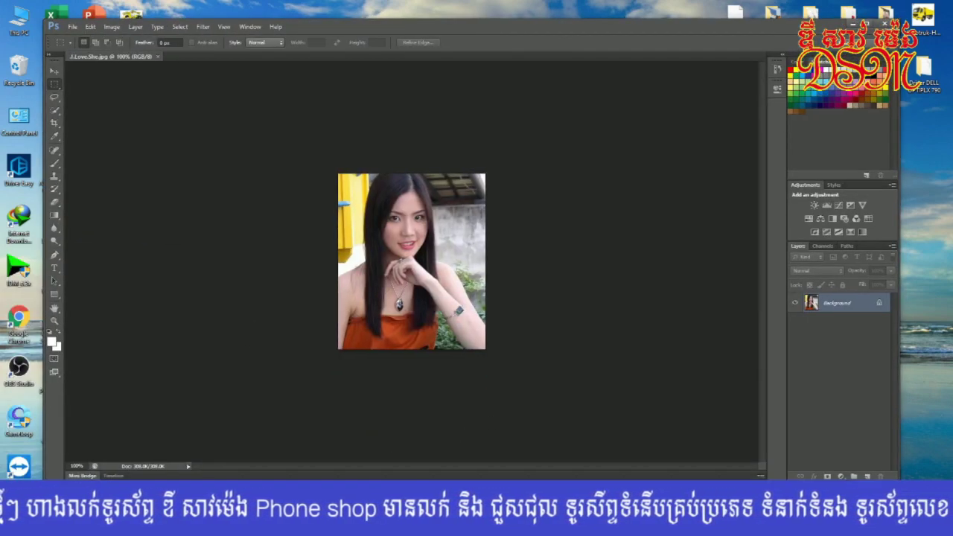
key("alt+Tab")
key("alt+Tab")
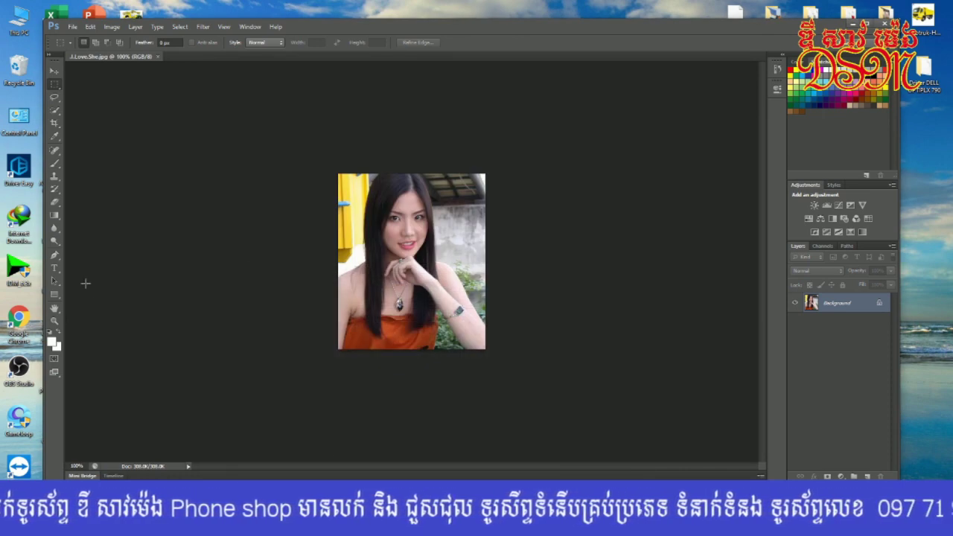
left_click(54, 255)
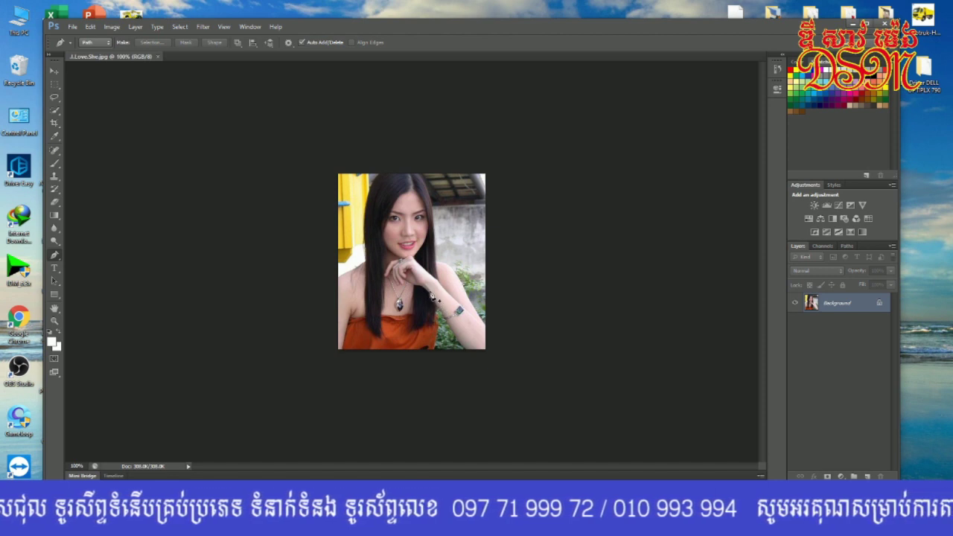
left_click(54, 72)
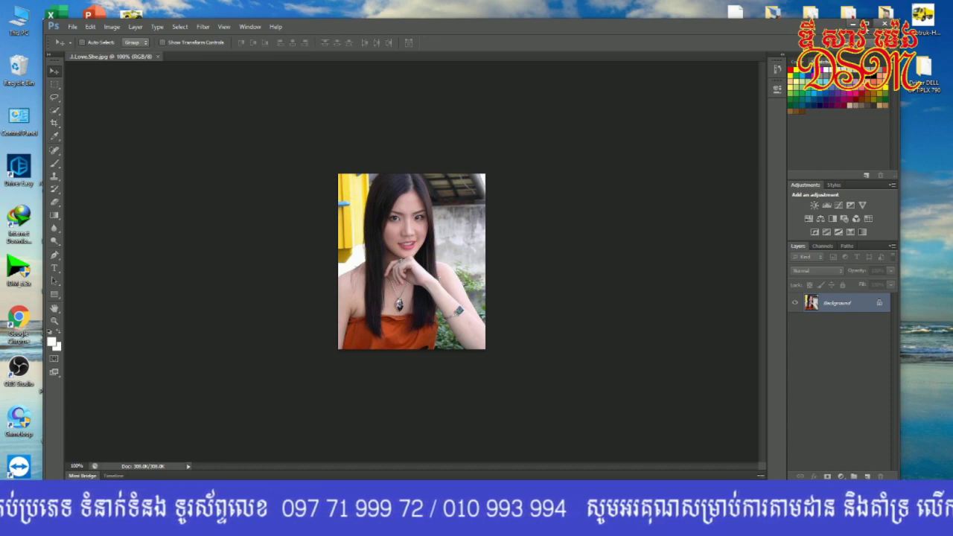
Step: Trace a rough closed path around the woman with the Pen tool, excluding the gap between her dress and forearm
left_click(866, 24)
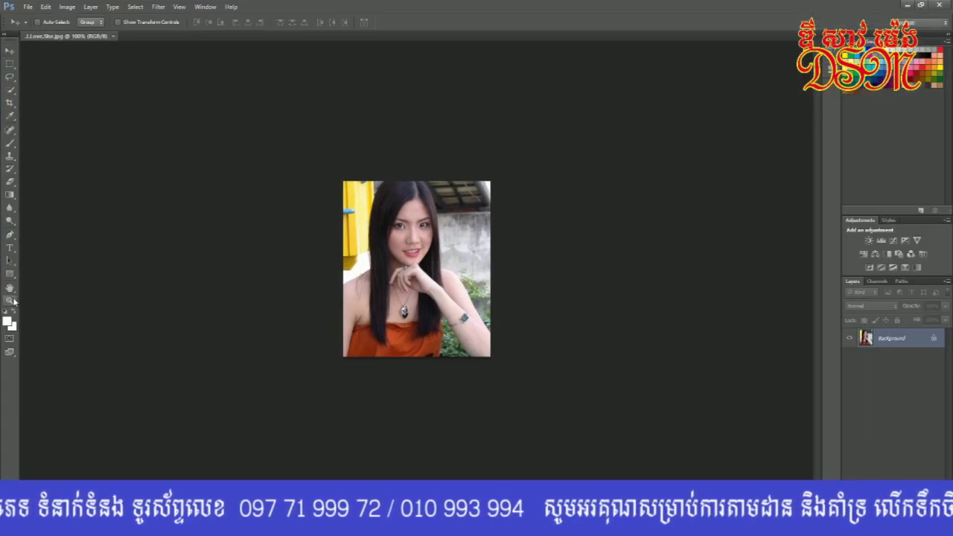
left_click(9, 300)
left_click(408, 234)
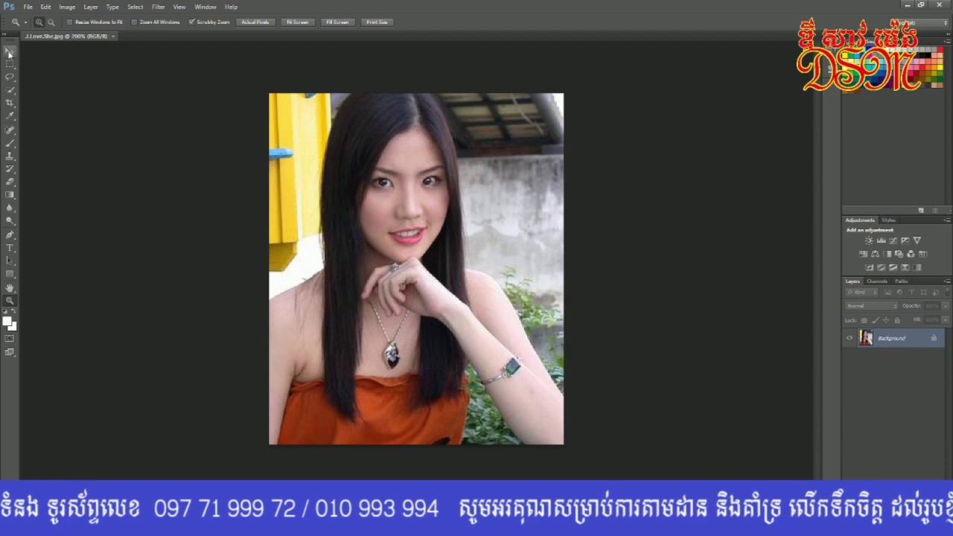
left_click(10, 235)
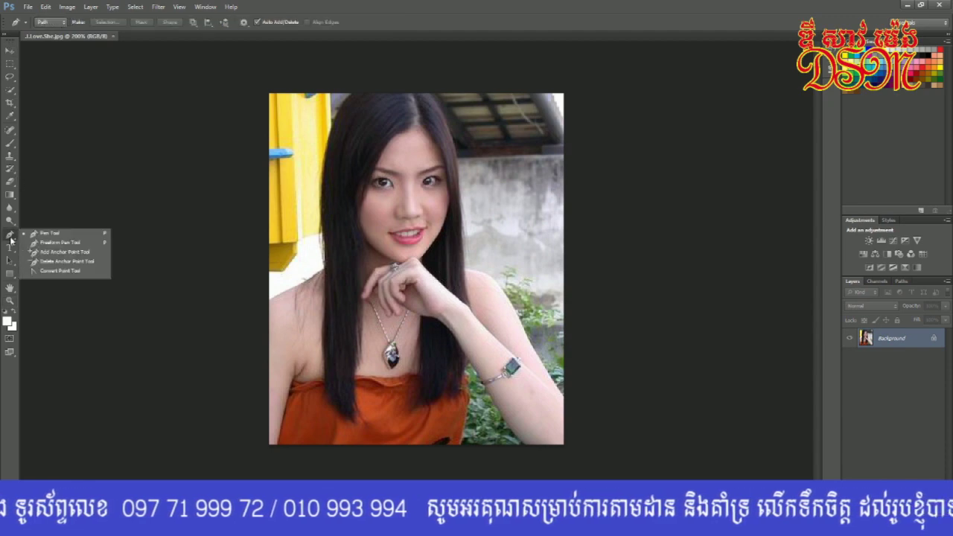
left_click(56, 236)
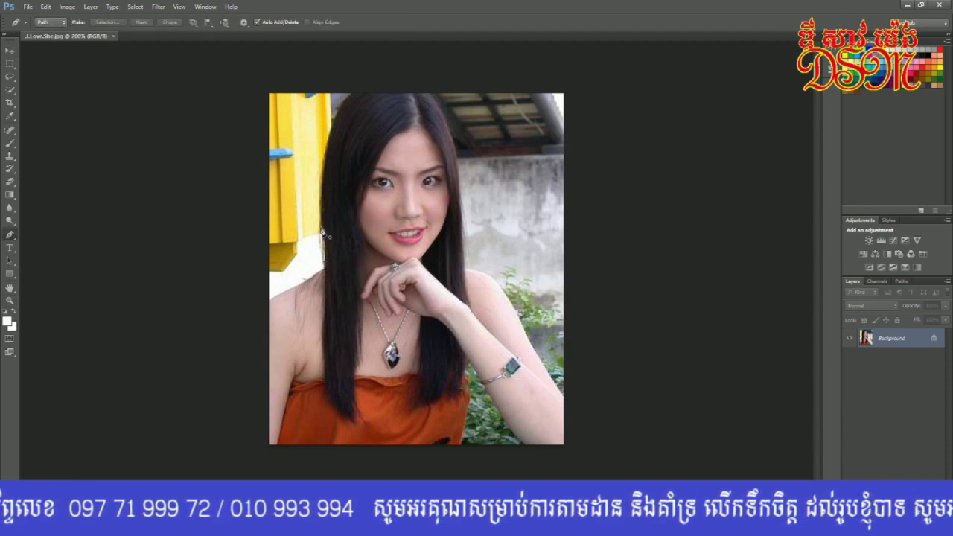
left_click(271, 301)
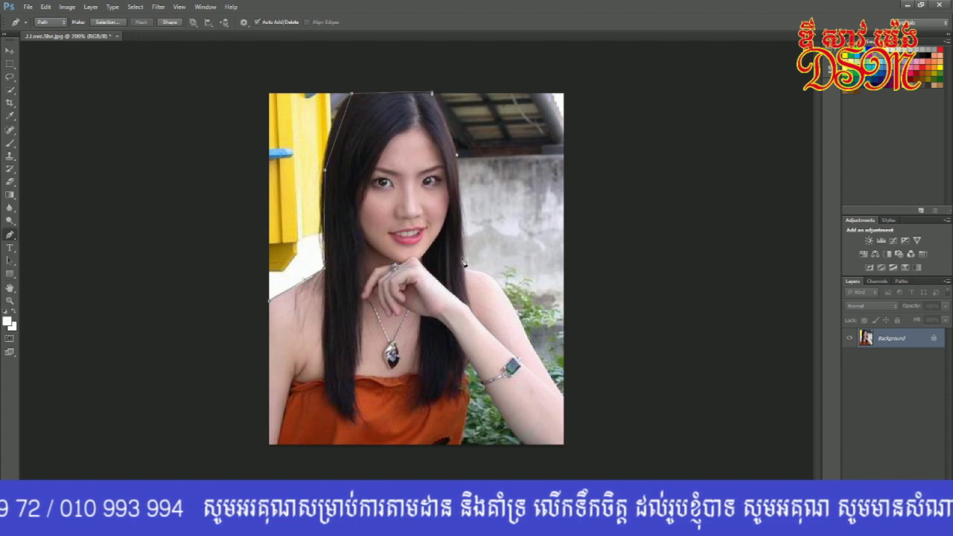
left_click(565, 396)
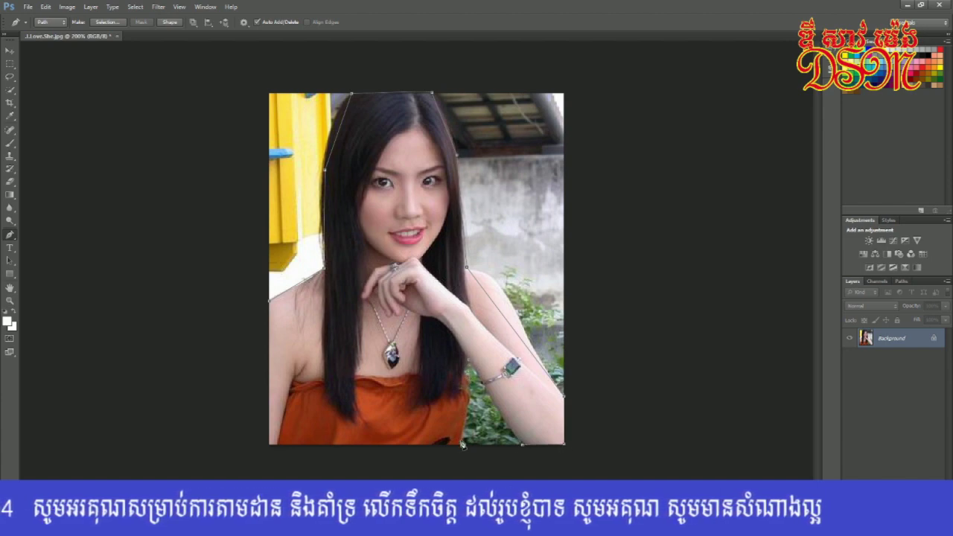
left_click(268, 446)
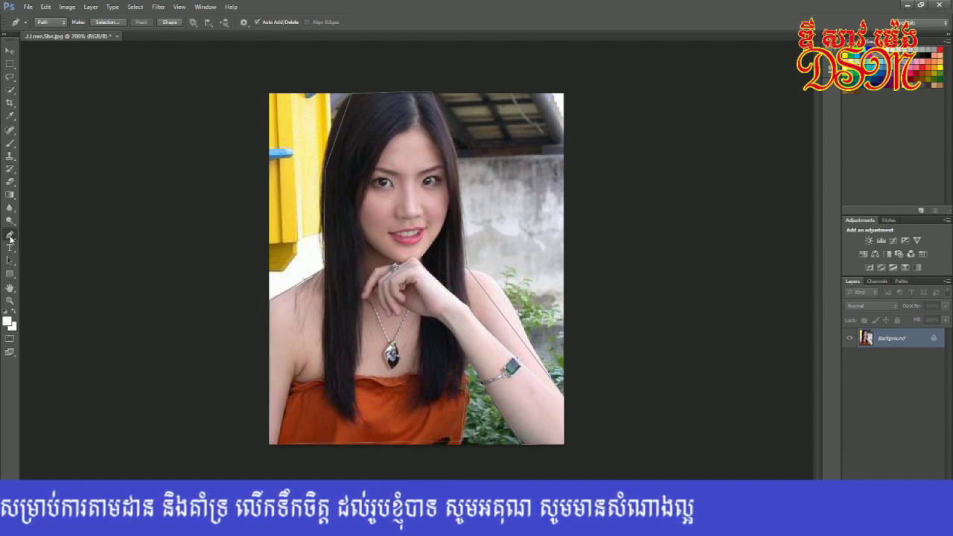
Step: Add an anchor point on the path along the shoulder at the photo's left and fit it to the skin edge
left_click(11, 238)
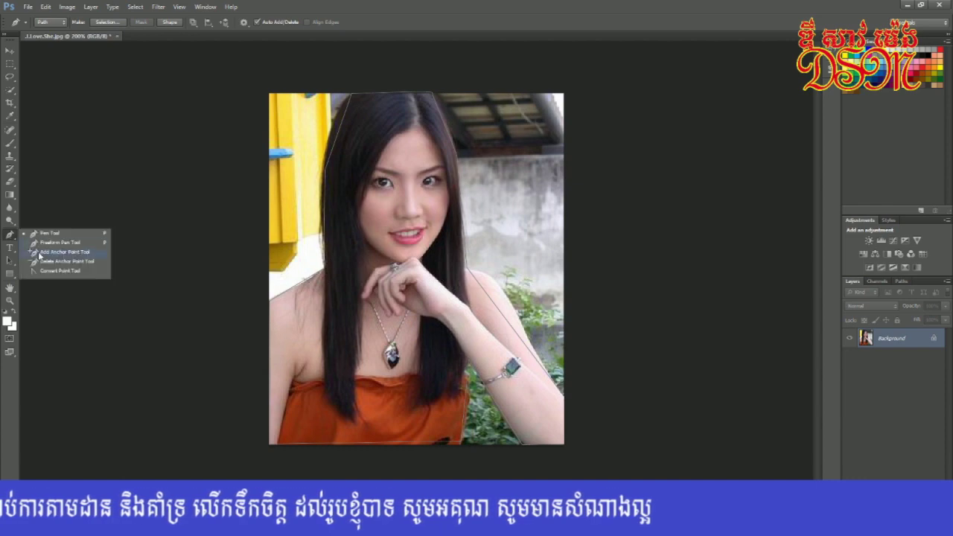
left_click(41, 254)
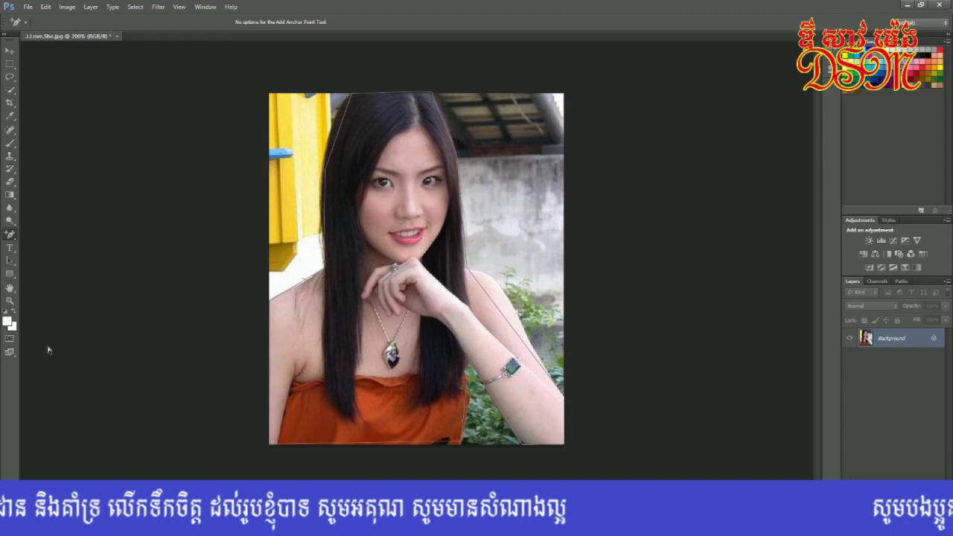
left_click(9, 301)
left_click(306, 298)
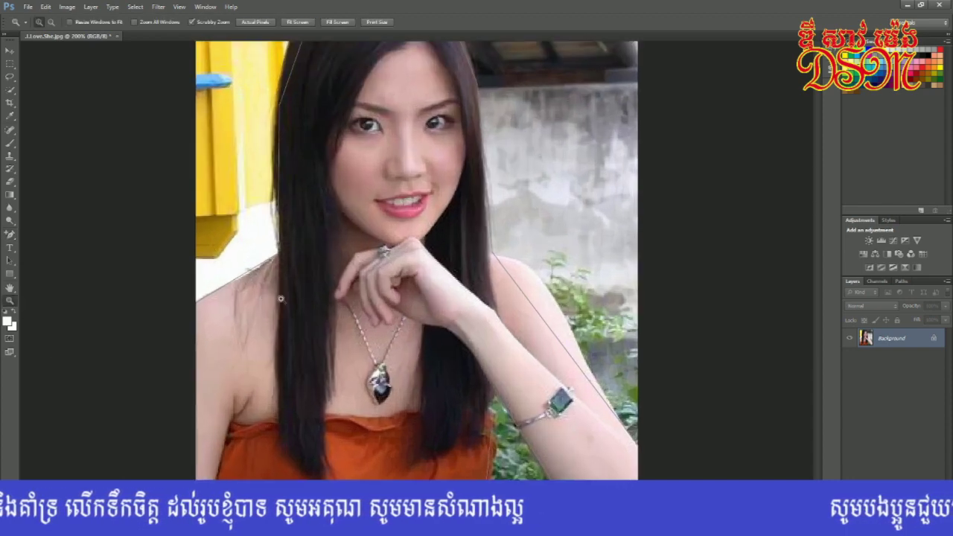
left_click(305, 296)
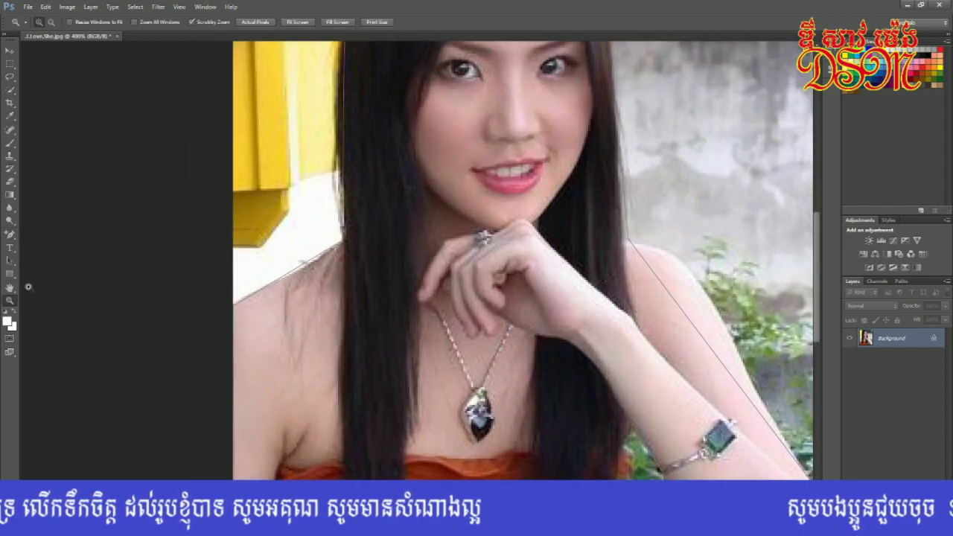
left_click(10, 234)
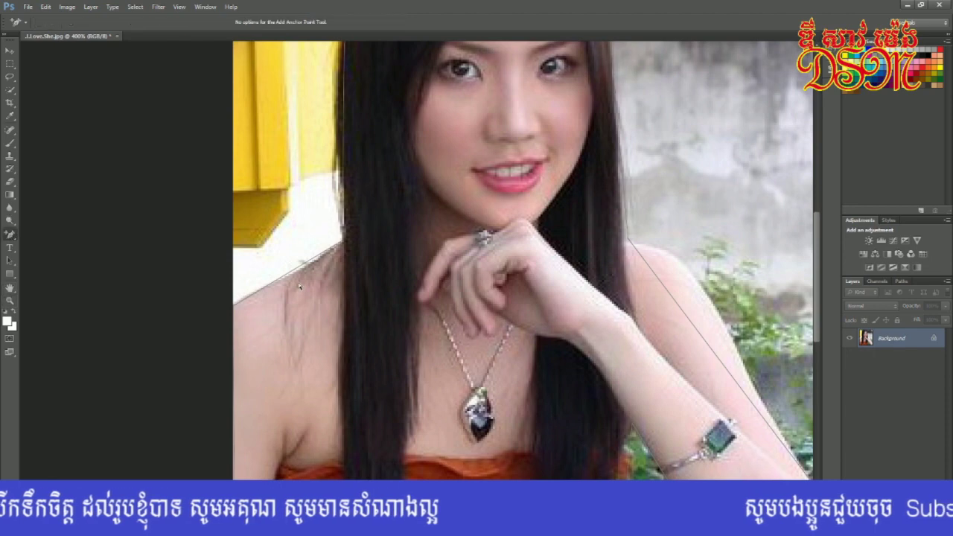
left_click_drag(302, 266, 304, 269)
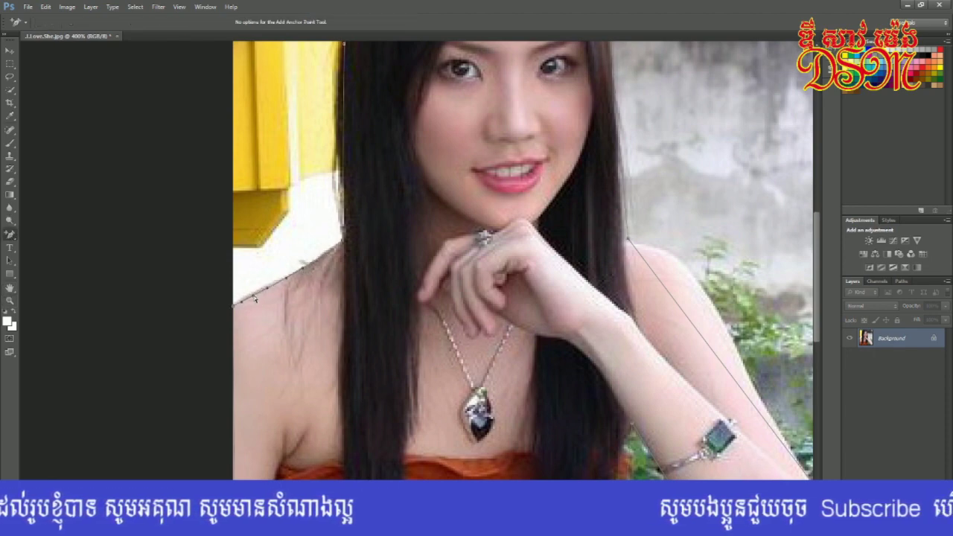
Step: Bend the path outward along the hair on the photo's left side, up to the top of the head
scroll(358, 146, "up", 2)
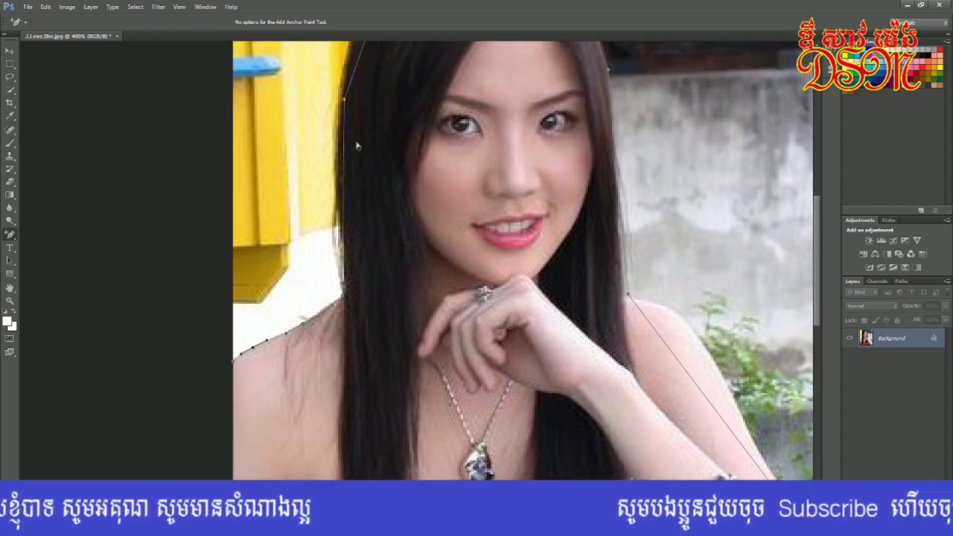
left_click_drag(345, 157, 336, 160)
scroll(354, 164, "up", 4)
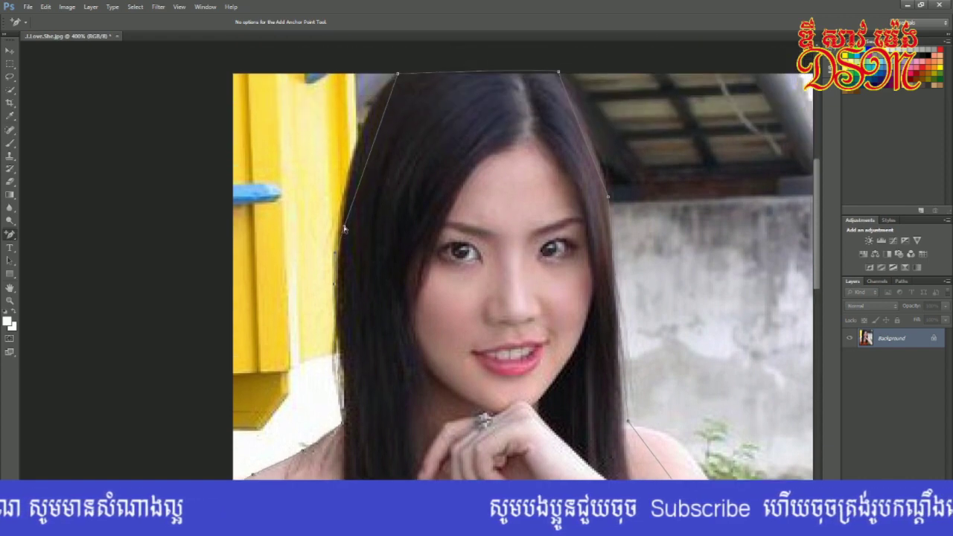
left_click_drag(344, 227, 340, 224)
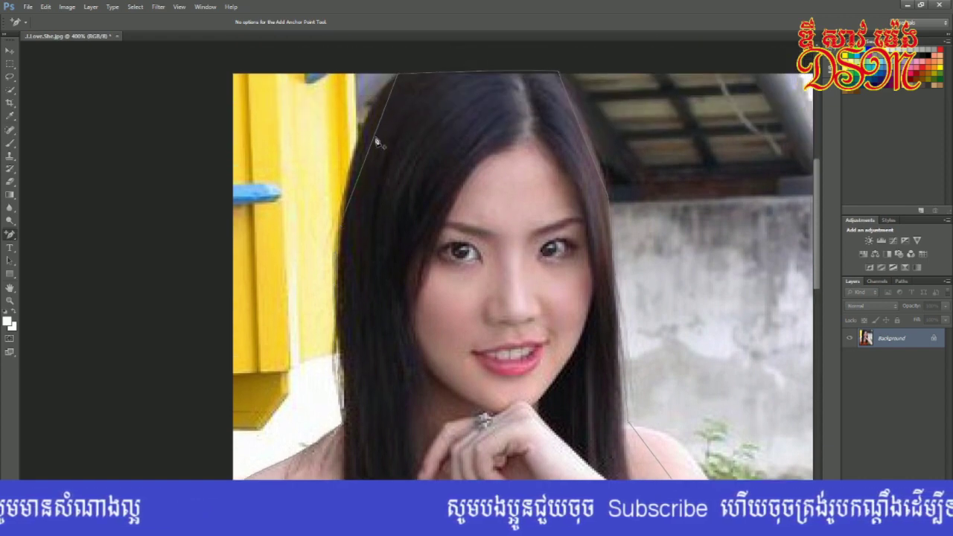
left_click_drag(378, 141, 362, 133)
left_click_drag(398, 73, 395, 75)
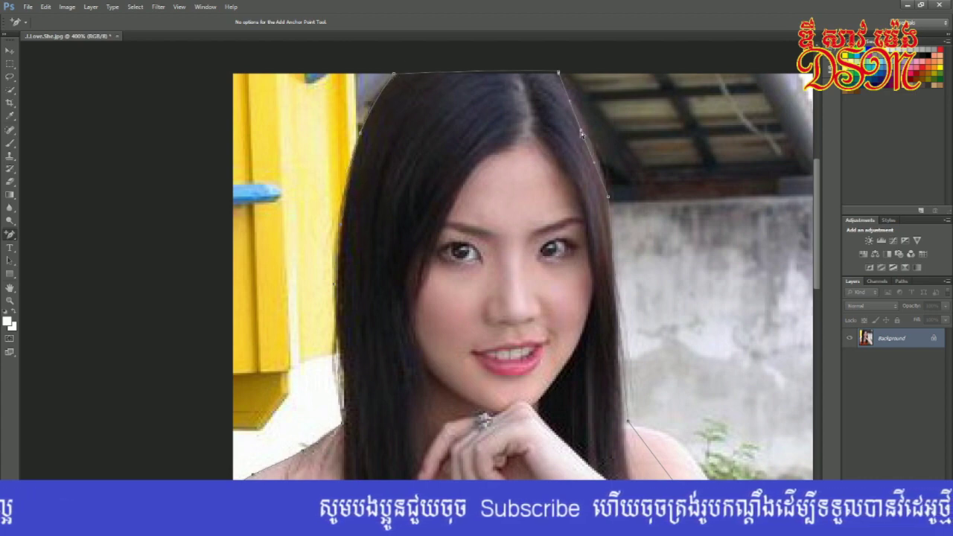
Step: Fit the path to the hair's outer edge on the photo's right side with added and adjusted anchor points
left_click_drag(592, 132, 589, 130)
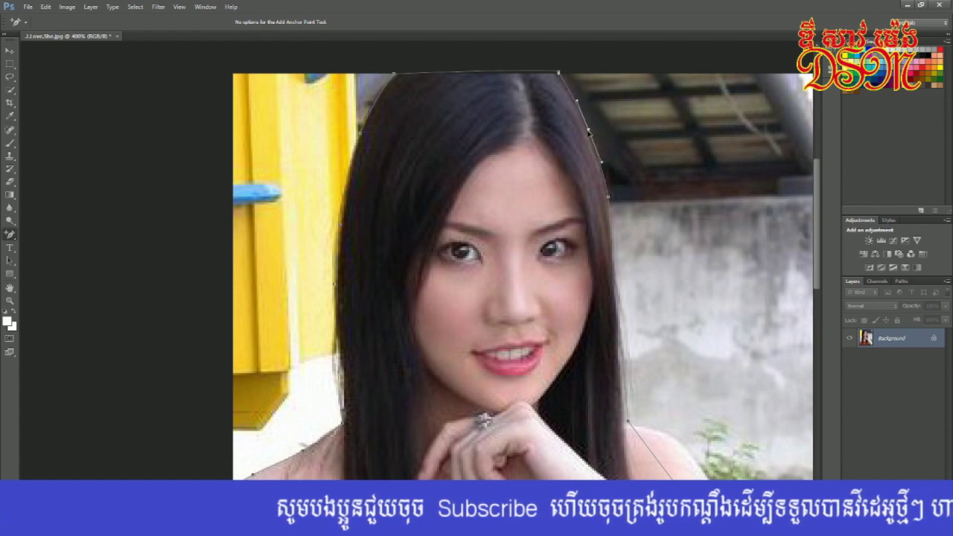
left_click_drag(558, 73, 562, 74)
scroll(641, 325, "down", 3)
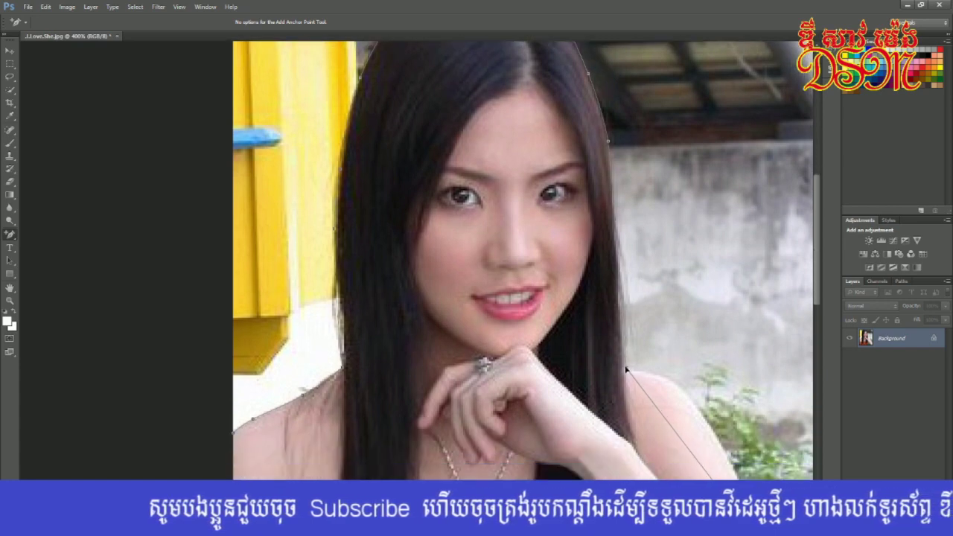
left_click(620, 258)
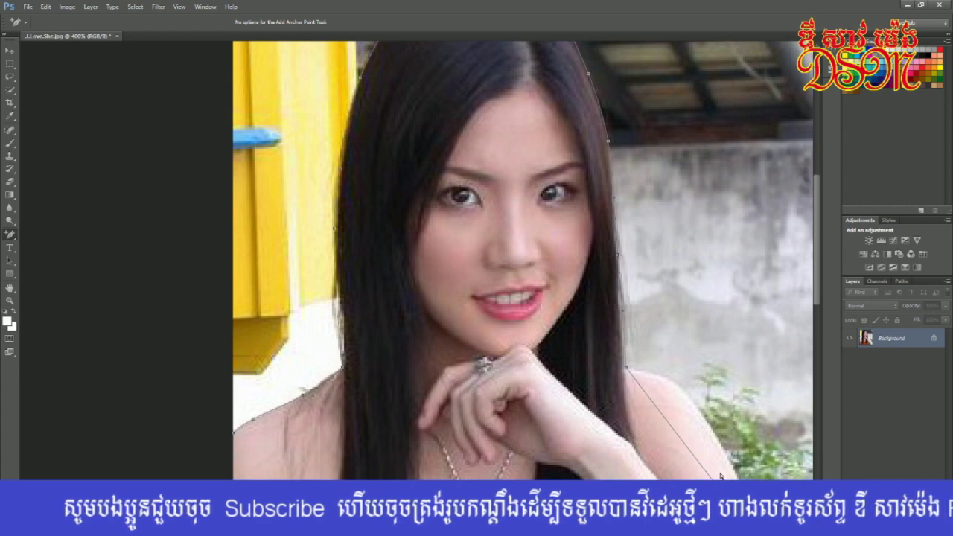
Step: Curve the straight path segment around the shoulder and upper arm on the photo's right side using added anchor points
scroll(725, 467, "down", 3)
scroll(725, 467, "down", 2)
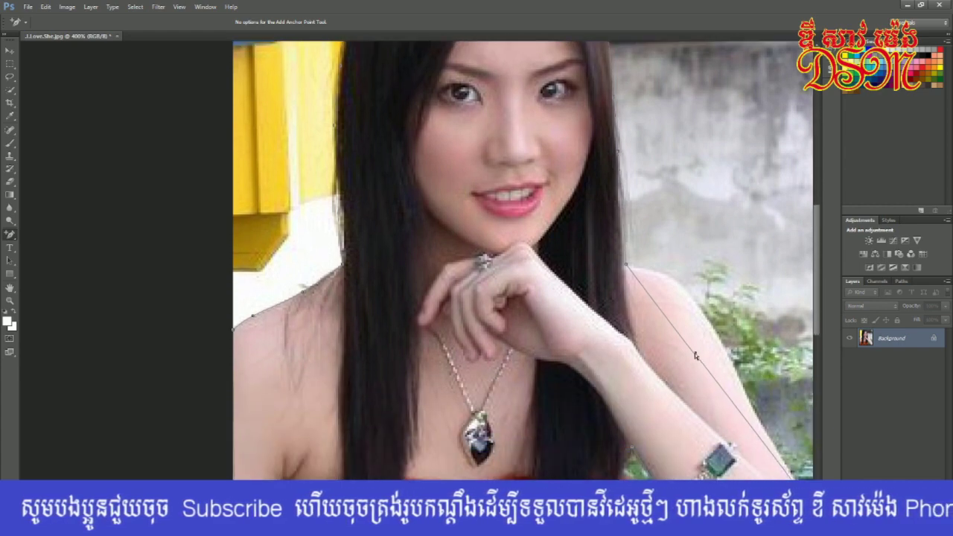
left_click_drag(695, 353, 689, 299)
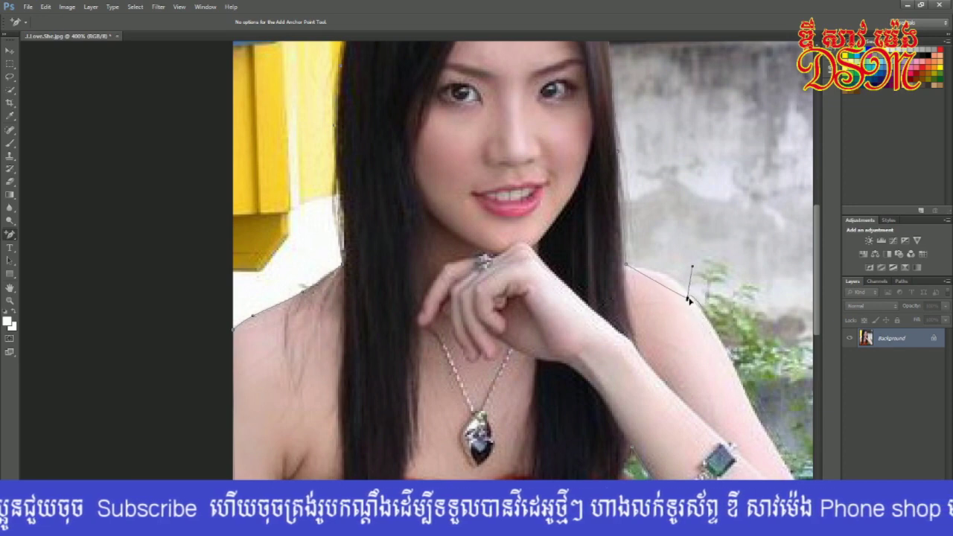
left_click_drag(692, 261, 719, 336)
mouse_move(687, 297)
left_mouse_down()
mouse_move(675, 280)
mouse_move(687, 291)
left_mouse_up()
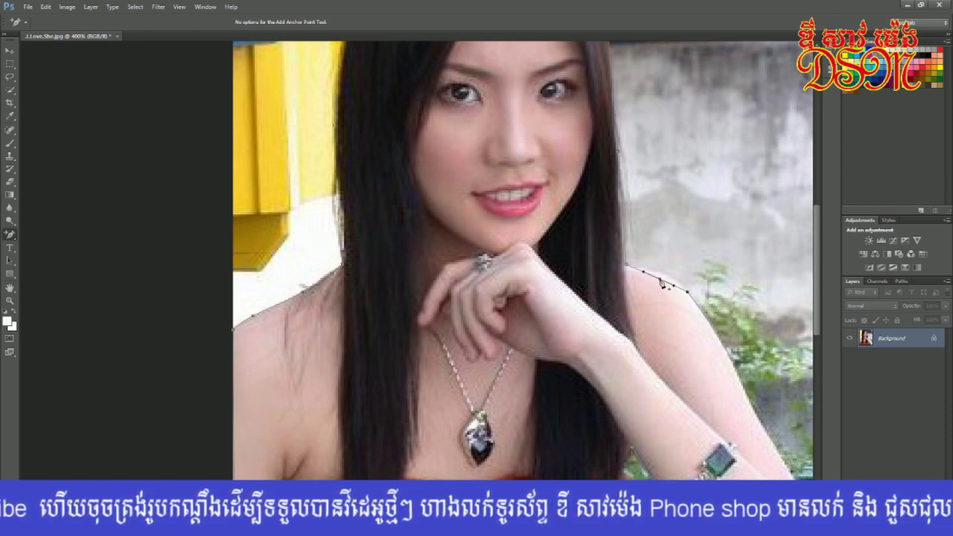
left_click(666, 279)
scroll(802, 412, "down", 2)
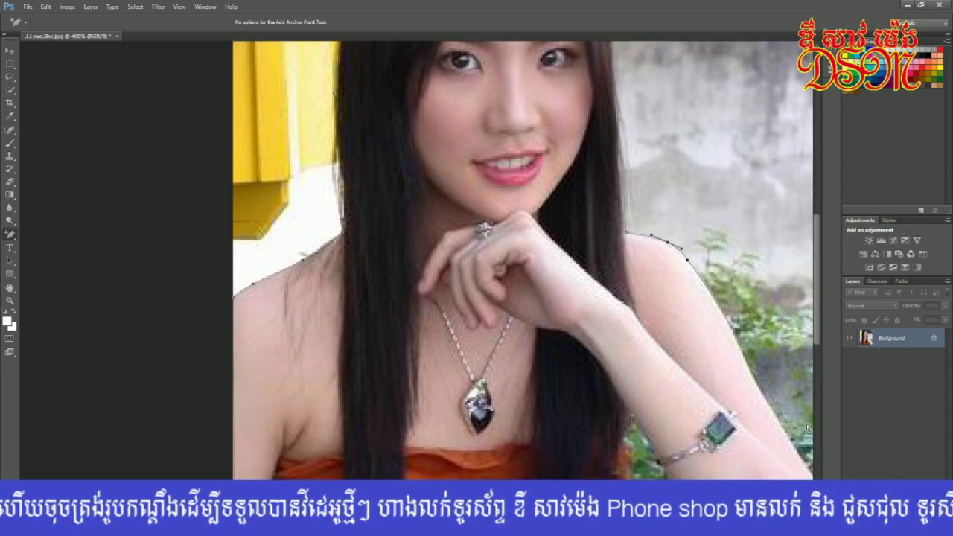
left_click_drag(798, 412, 787, 409)
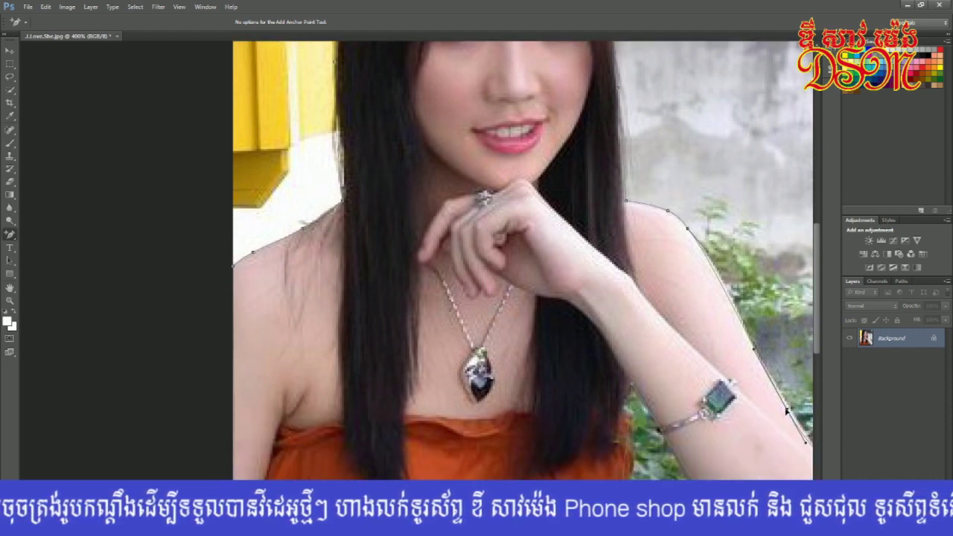
Step: Fit the path to the forearm's lower edge, the side of the orange dress and the photo's bottom edge
scroll(787, 410, "down", 5)
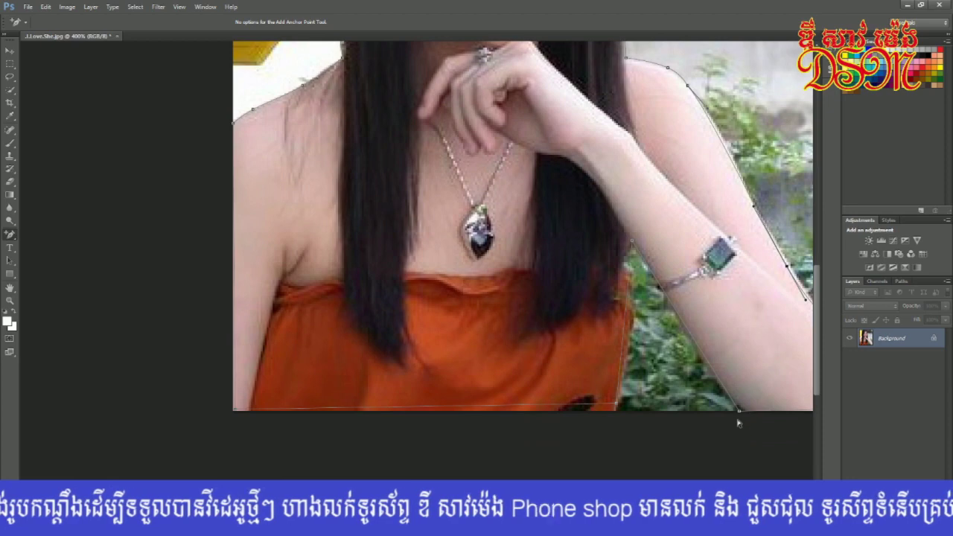
left_click_drag(738, 410, 745, 412)
left_click(708, 356)
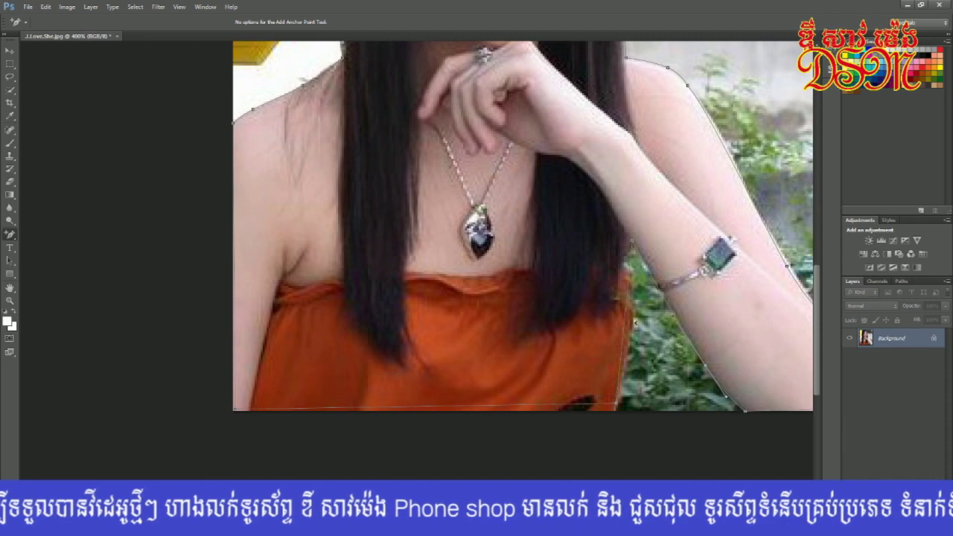
left_click(630, 322)
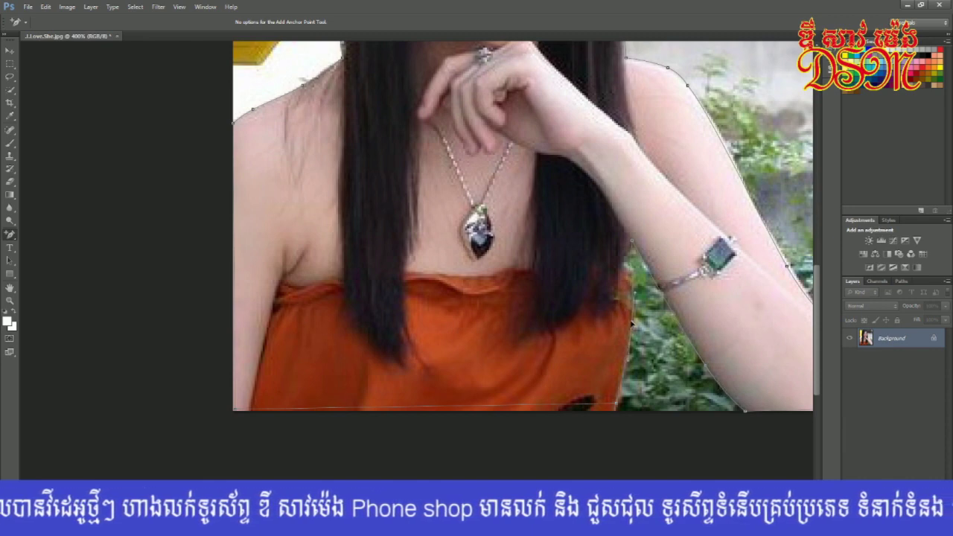
left_click_drag(616, 404, 617, 411)
scroll(616, 414, "up", 5)
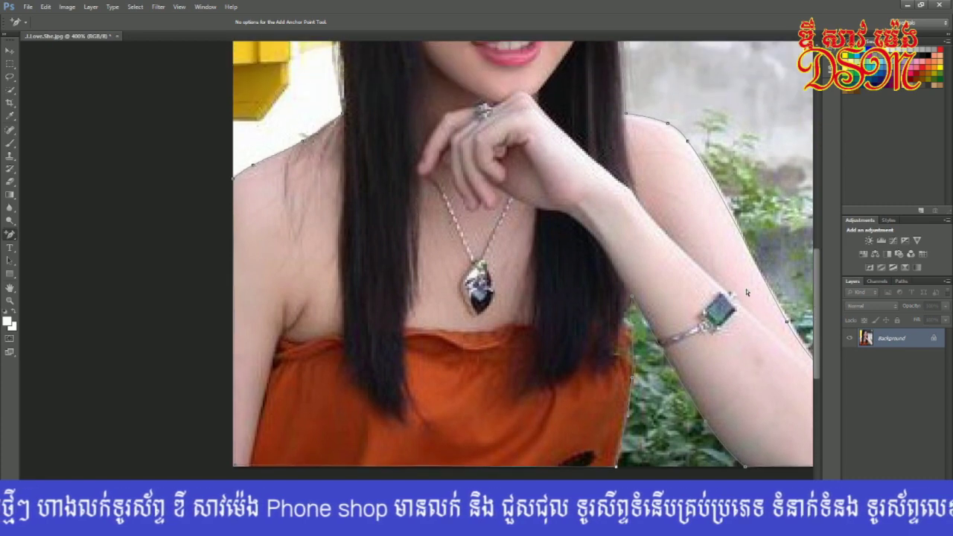
Step: Convert the finished path around the woman into a selection, accepting the offered selection settings
scroll(616, 414, "up", 5)
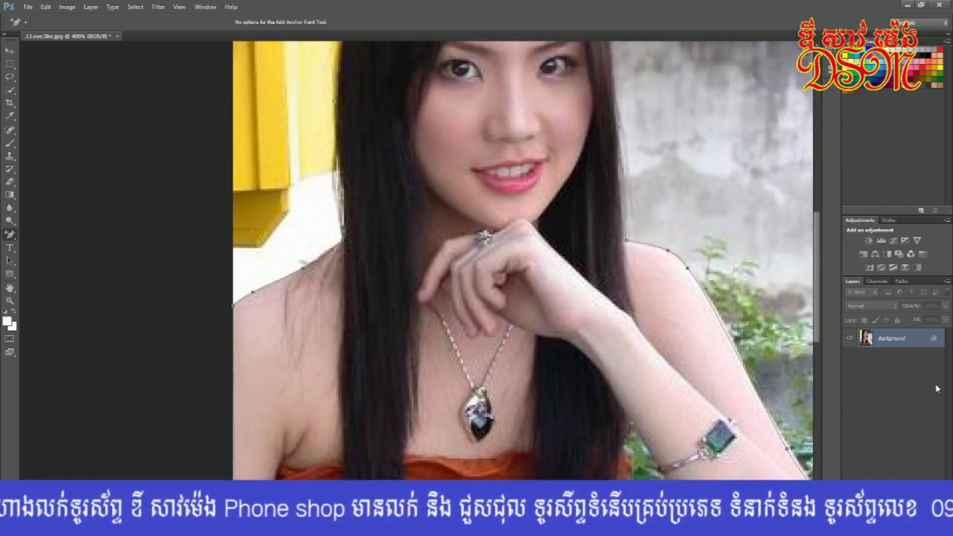
right_click(431, 143)
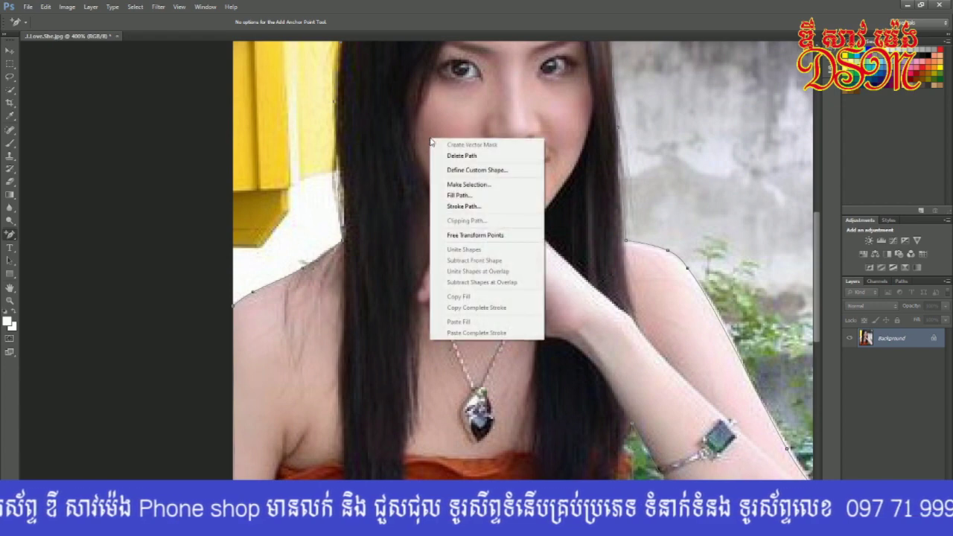
left_click(461, 184)
left_click(534, 158)
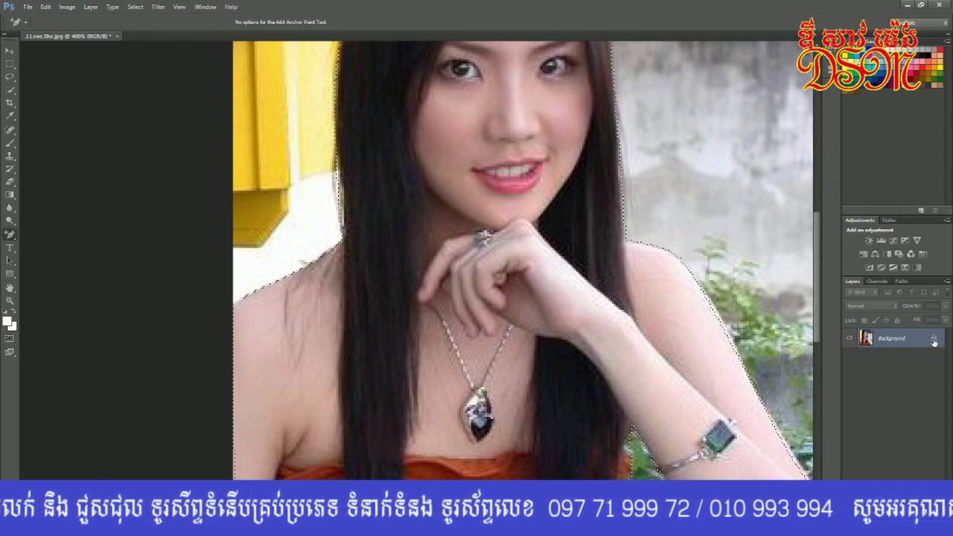
Step: Convert the locked Background into a regular layer and delete the selected scenery around the woman
double_click(934, 341)
left_click(556, 166)
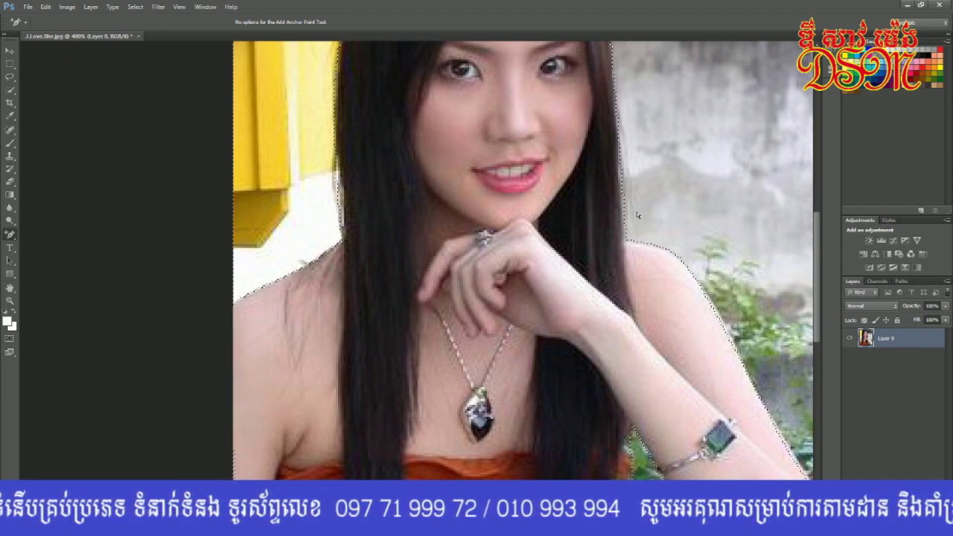
key("Delete")
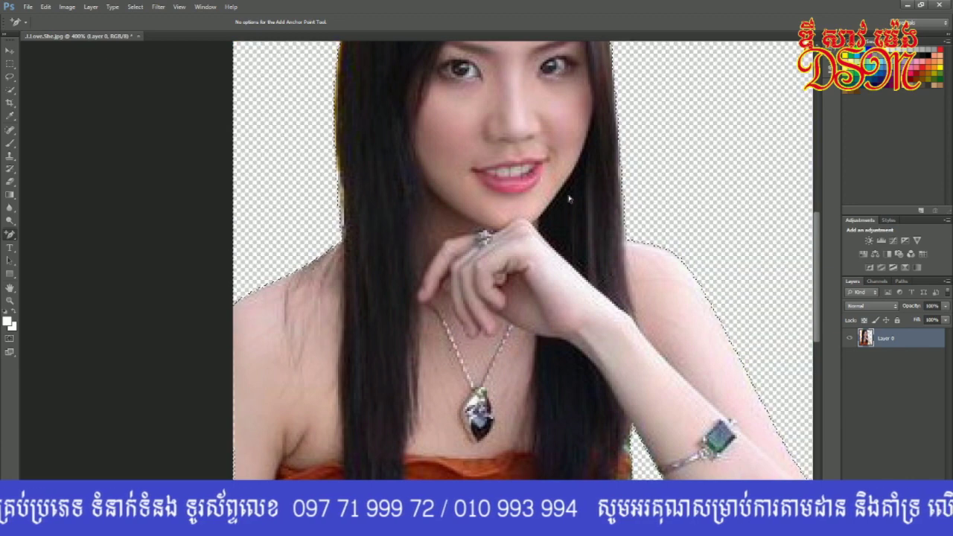
scroll(635, 188, "down", 2)
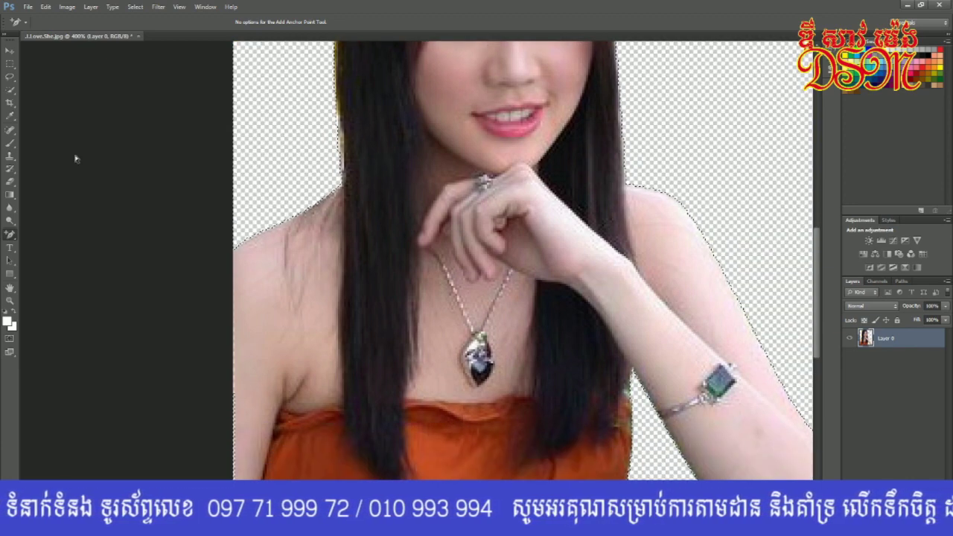
left_click(9, 301)
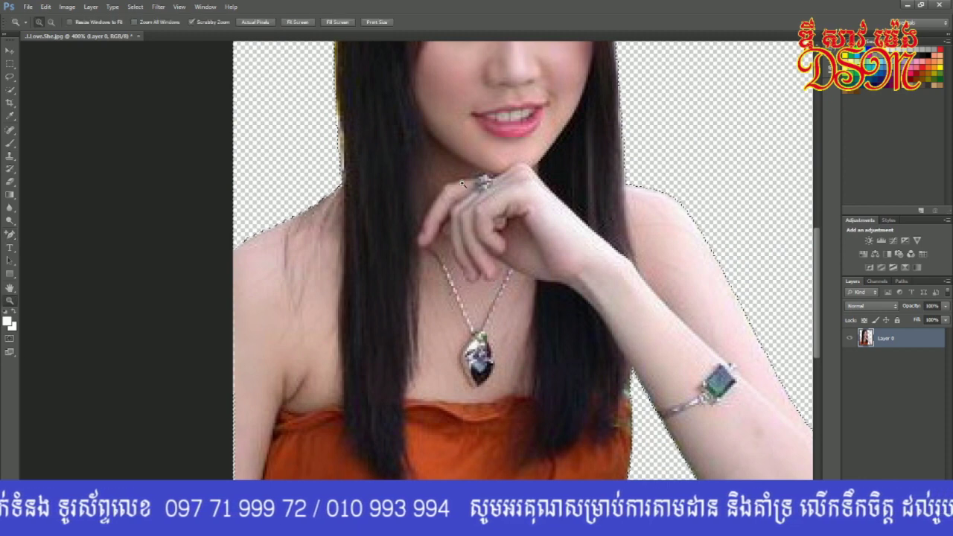
left_click(383, 137)
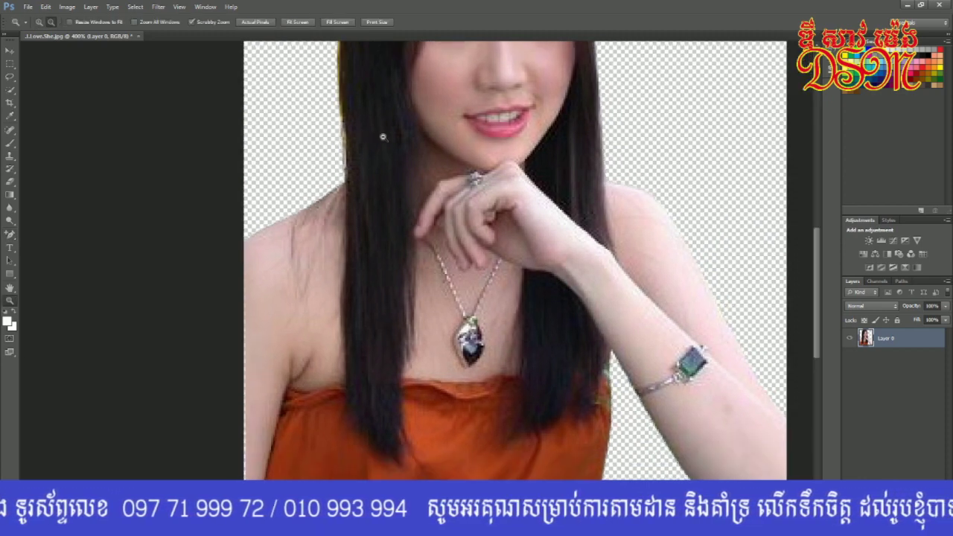
left_click(474, 173)
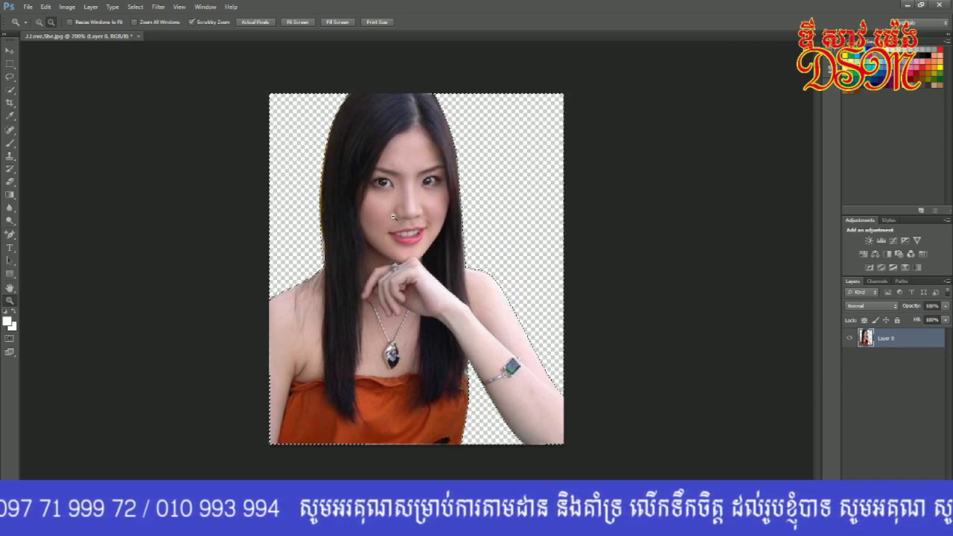
left_click(9, 51)
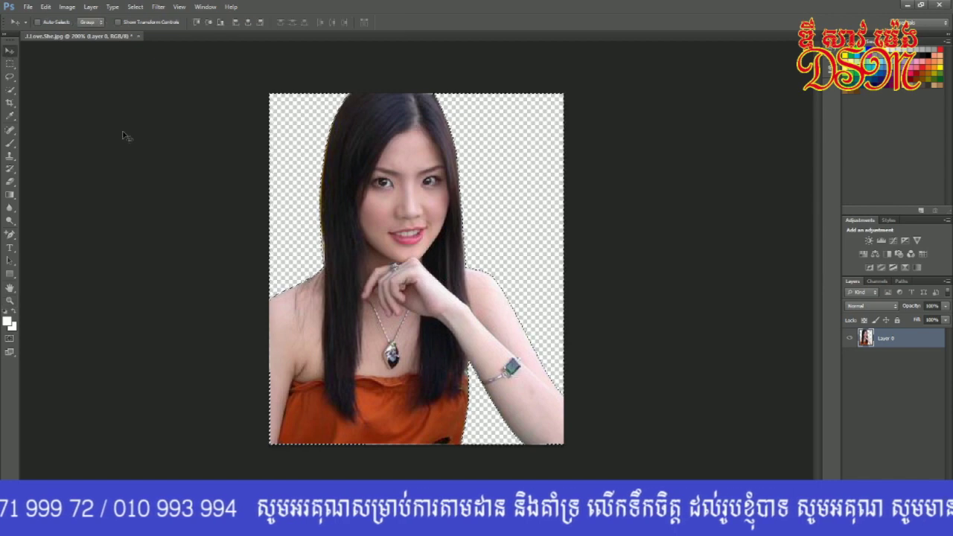
Step: Save the cut-out to the Desktop as a JPEG copy named 999, keeping High quality and the Baseline ("Standard") format
left_click(28, 7)
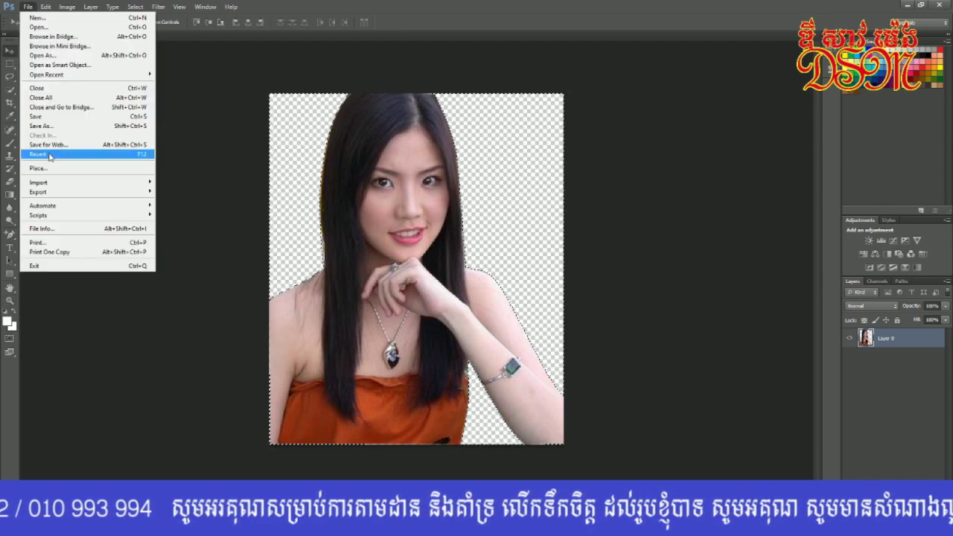
left_click(37, 127)
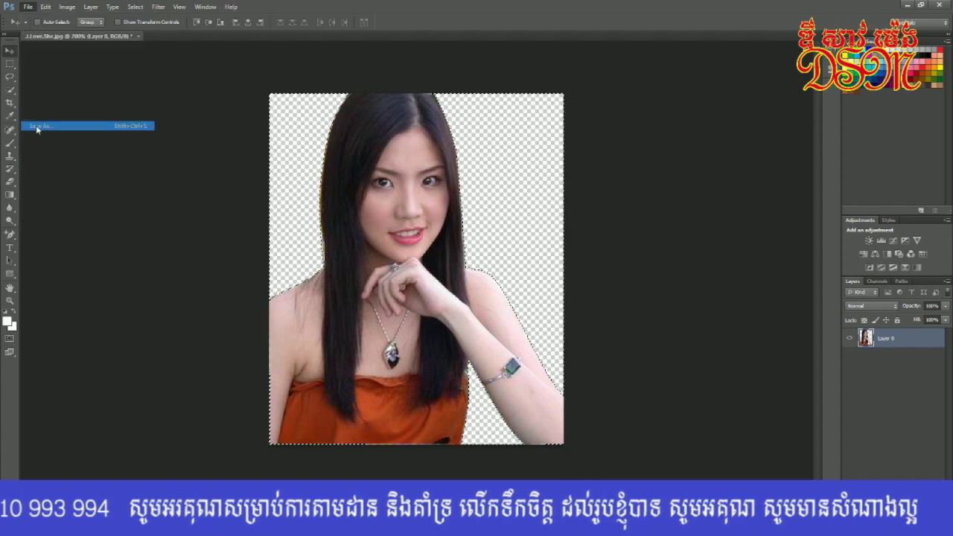
left_click(454, 262)
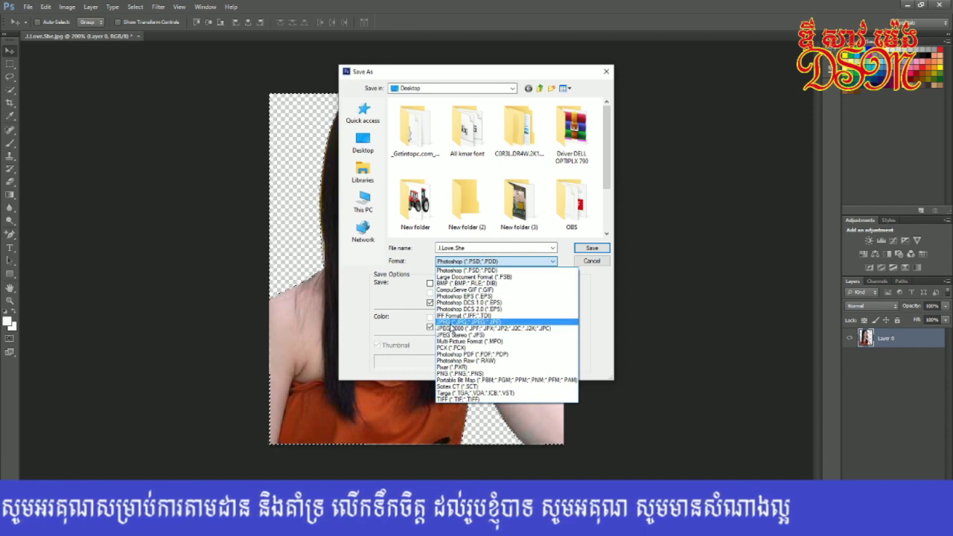
left_click(455, 322)
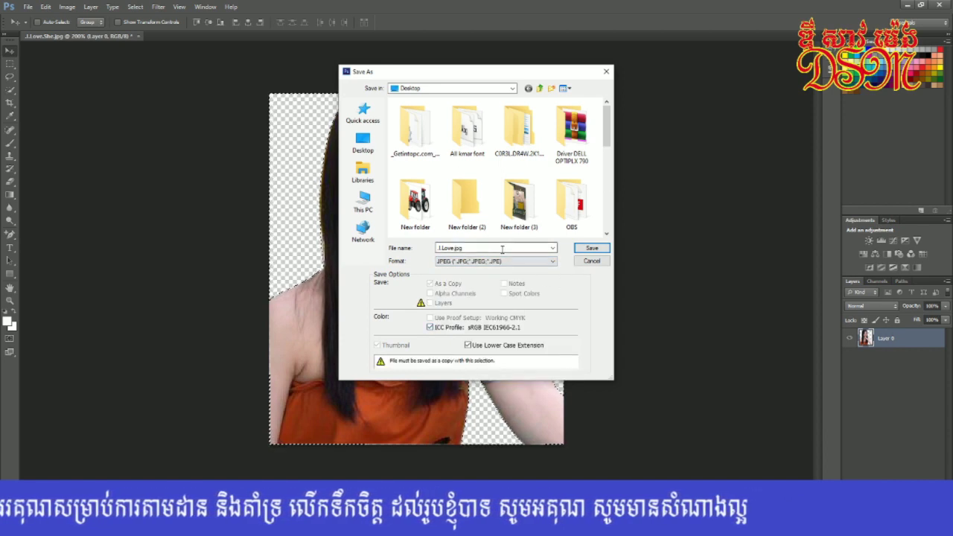
type("444")
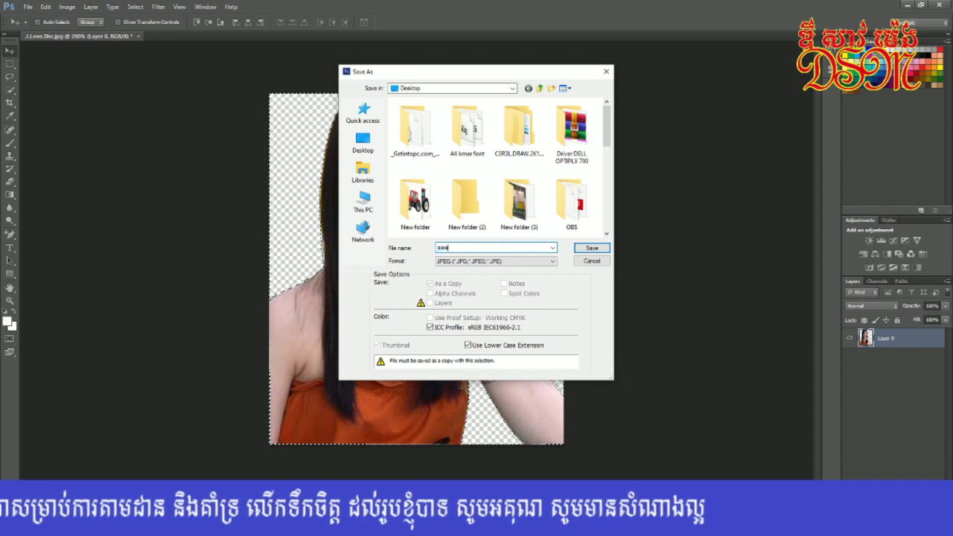
left_click(363, 141)
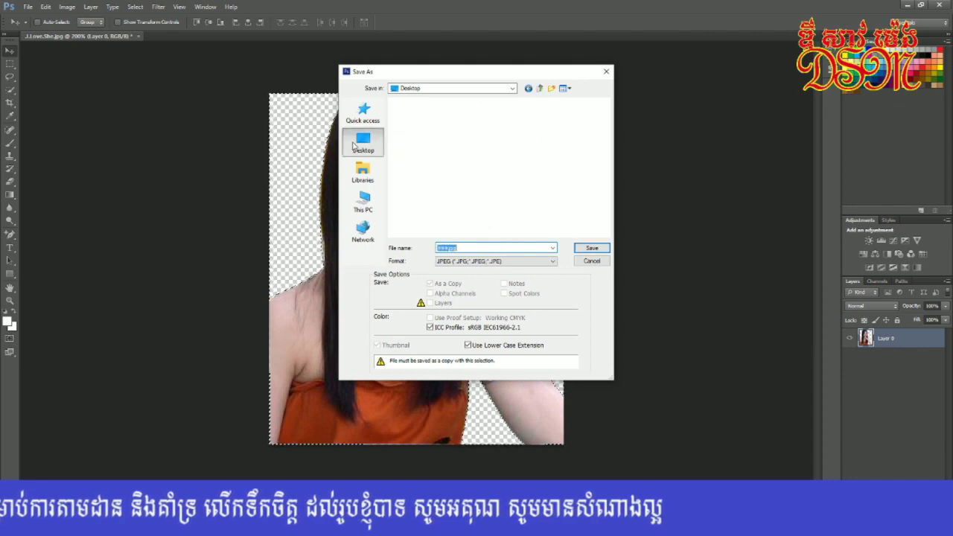
left_click(590, 250)
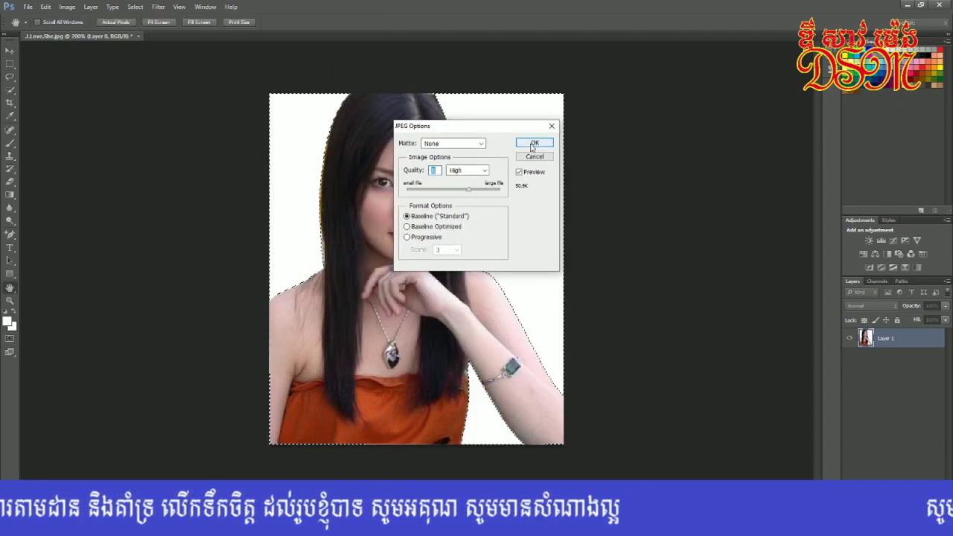
left_click(529, 146)
Step: Switch to the desktop and open both the original J.Love.She photo and the saved 999 picture in Photos
left_click(907, 5)
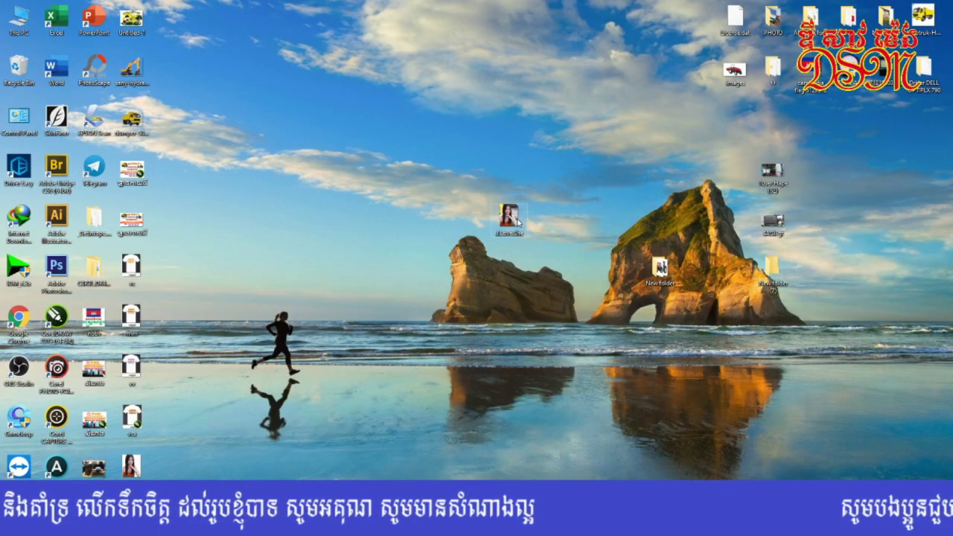
left_click_drag(507, 238, 432, 195)
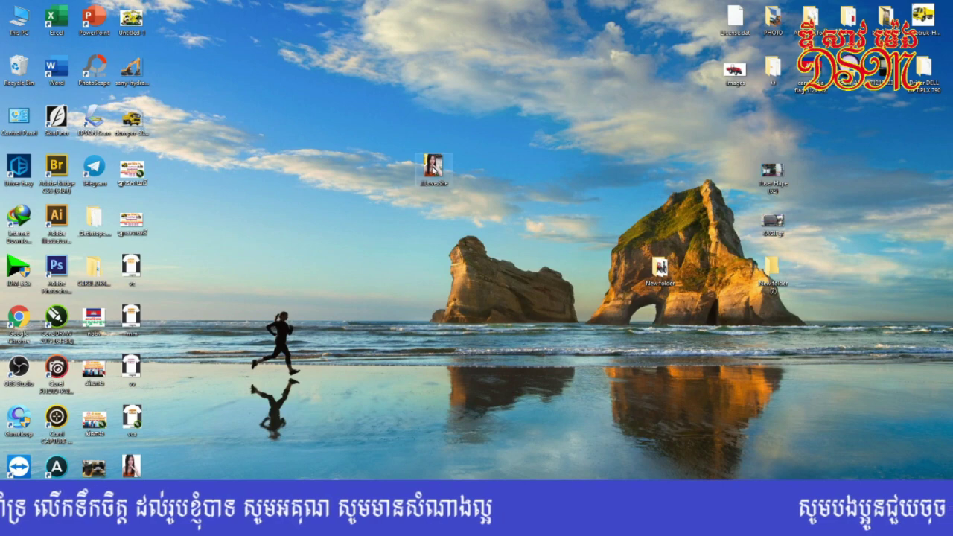
double_click(448, 178)
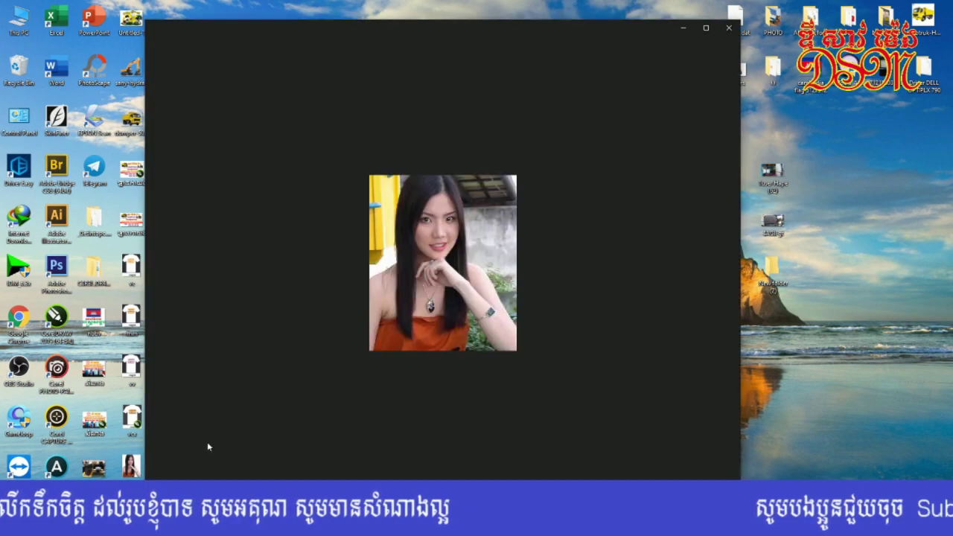
double_click(131, 466)
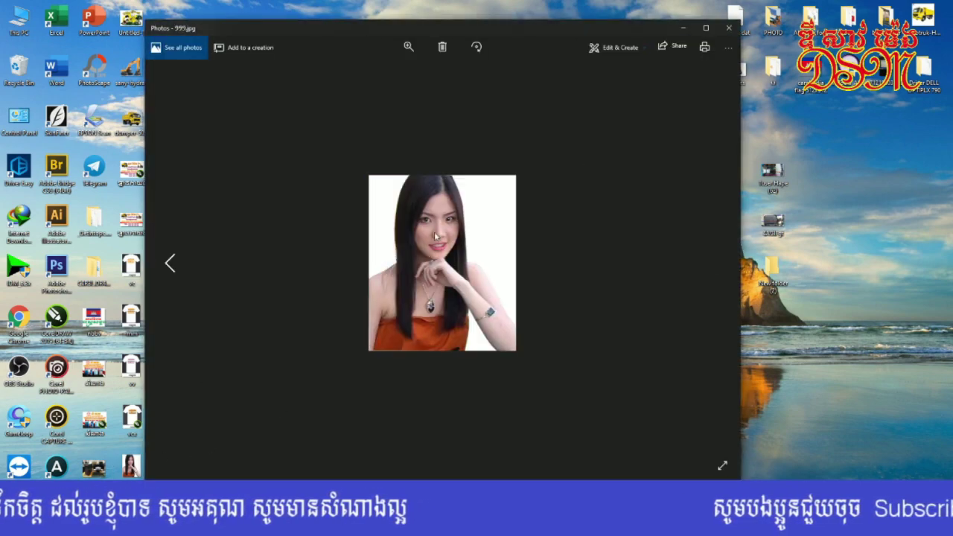
Step: Narrow the two picture windows and place them side by side to compare the cut-out with the original photo
left_click_drag(463, 31, 539, 38)
left_click_drag(816, 190, 425, 194)
left_click(636, 125)
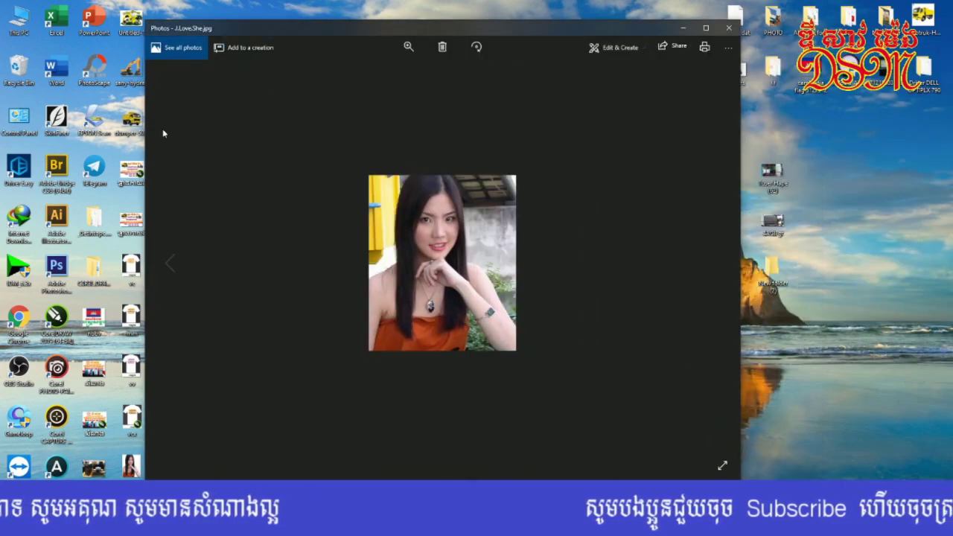
left_click_drag(148, 102, 493, 128)
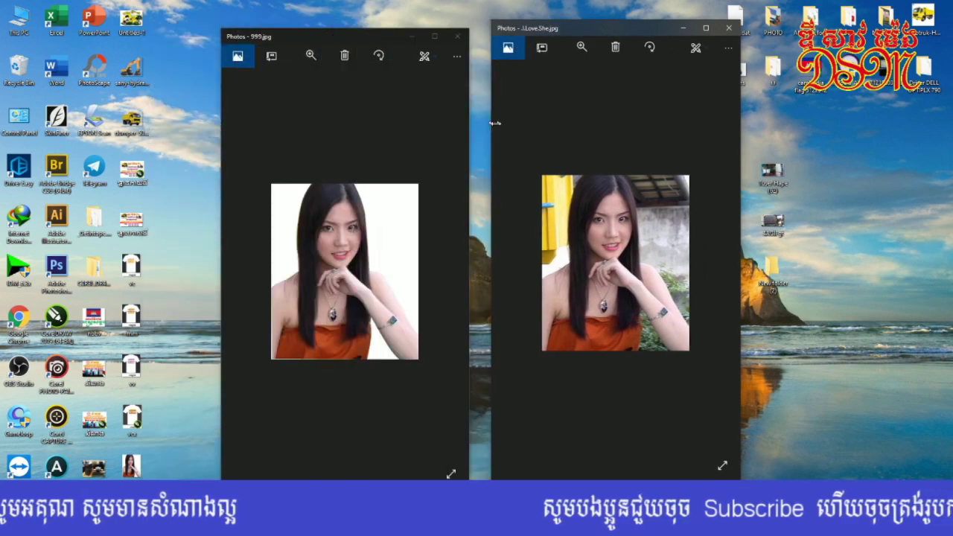
left_click_drag(631, 27, 609, 37)
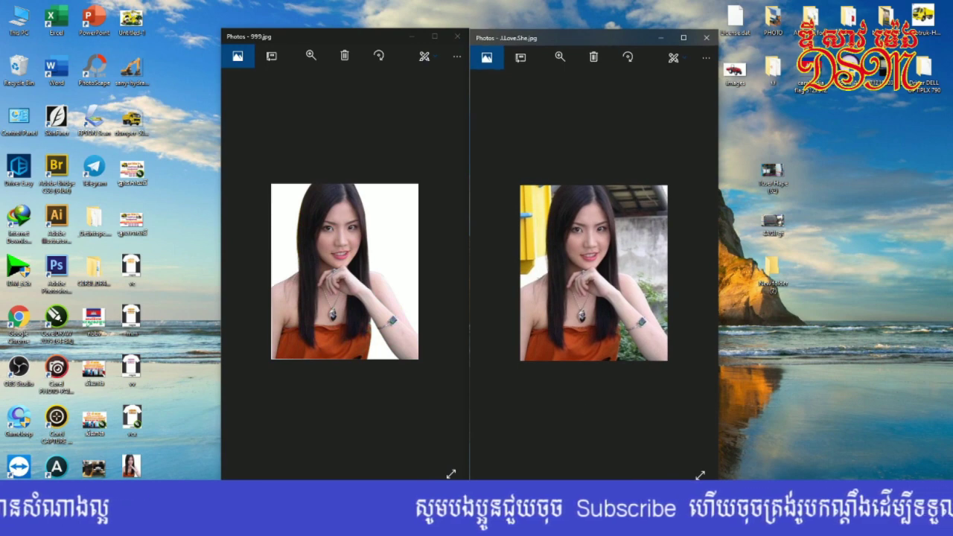
mouse_move(280, 521)
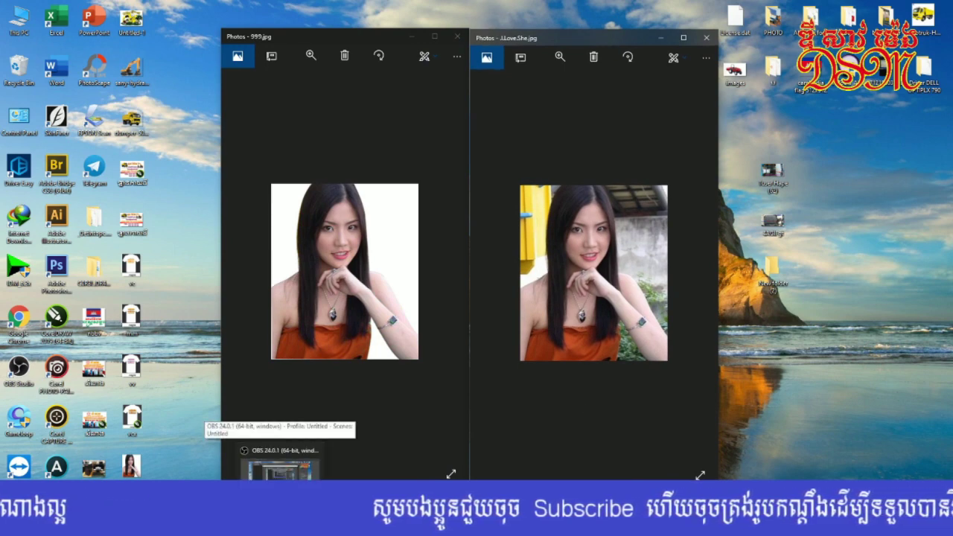
left_click(279, 468)
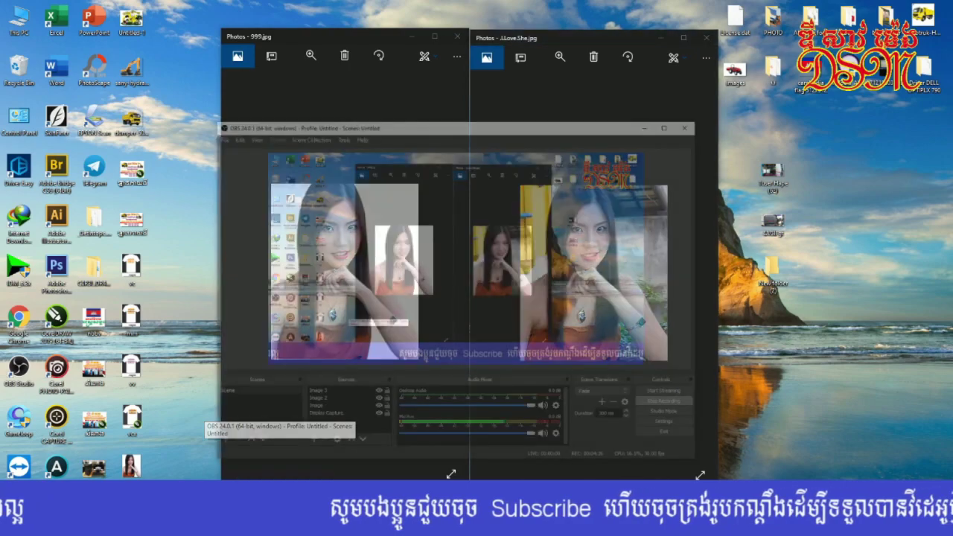